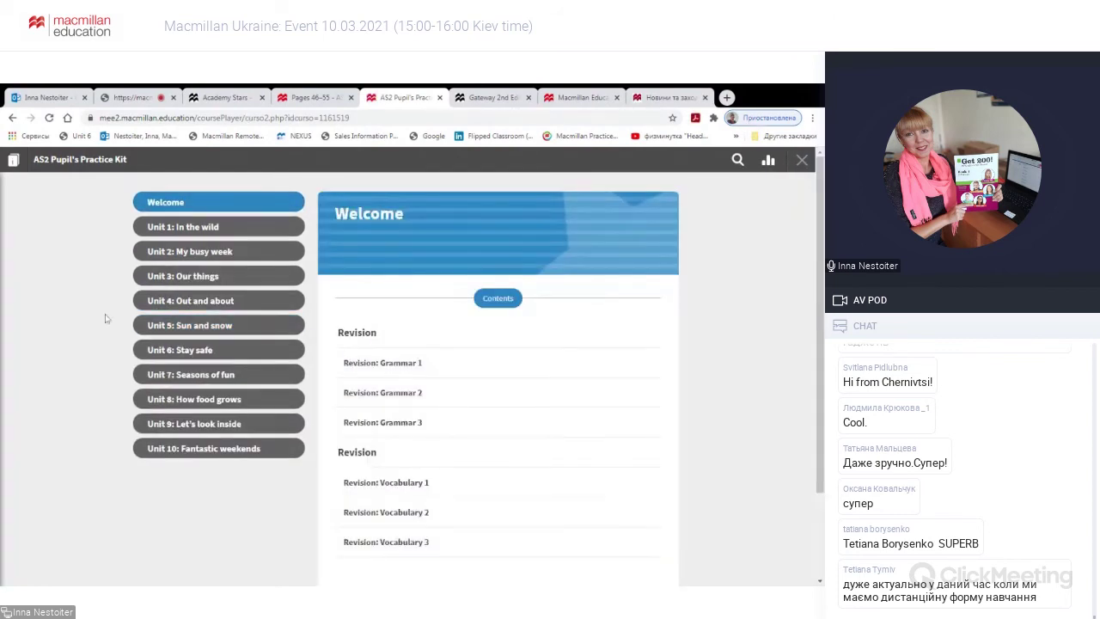
- Open Grammar: Activity 1 from Unit 3: Our things in the AS2 Pupil's Practice Kit
{"action": "left_click", "coordinate": [158, 282]}
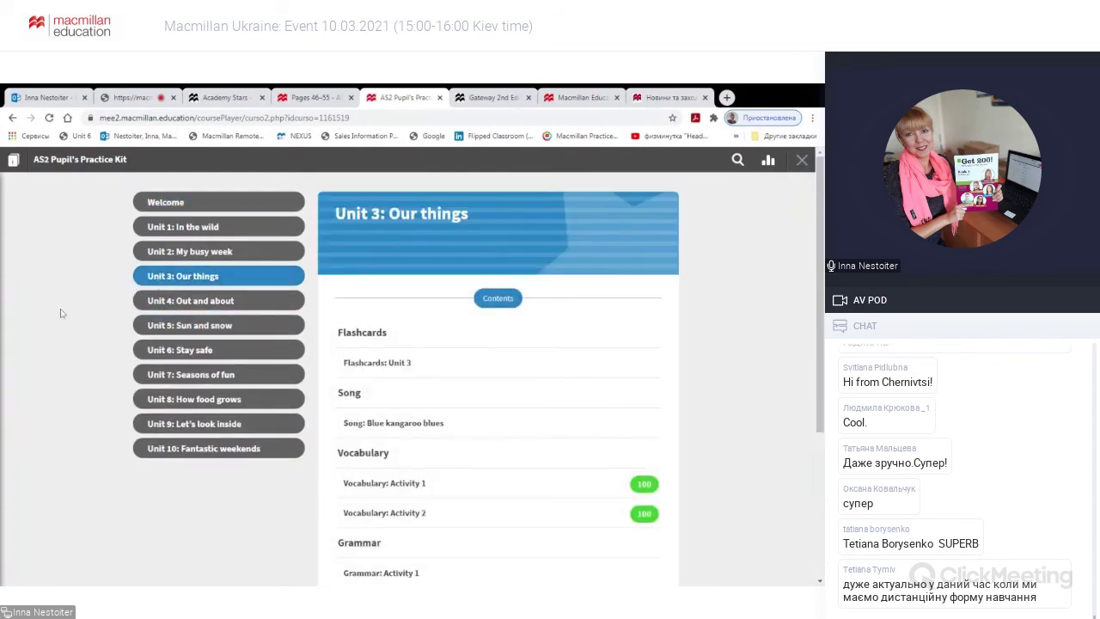
{"action": "scroll", "coordinate": [497, 405], "scroll_direction": "down", "scroll_amount": 1}
{"action": "scroll", "coordinate": [495, 404], "scroll_direction": "down", "scroll_amount": 2}
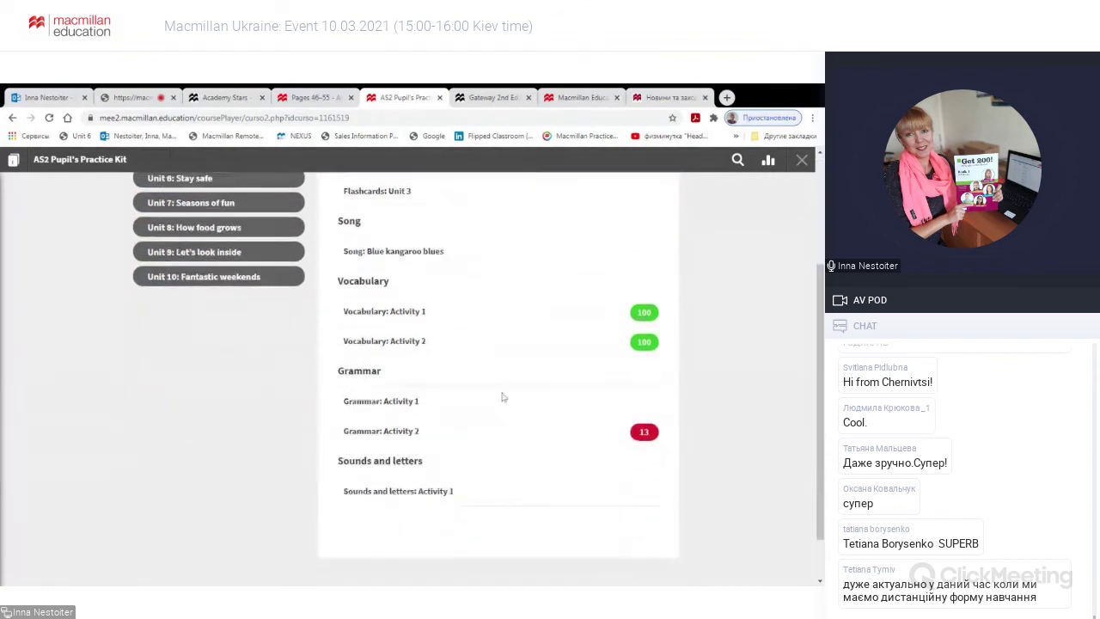
{"action": "left_click", "coordinate": [384, 406]}
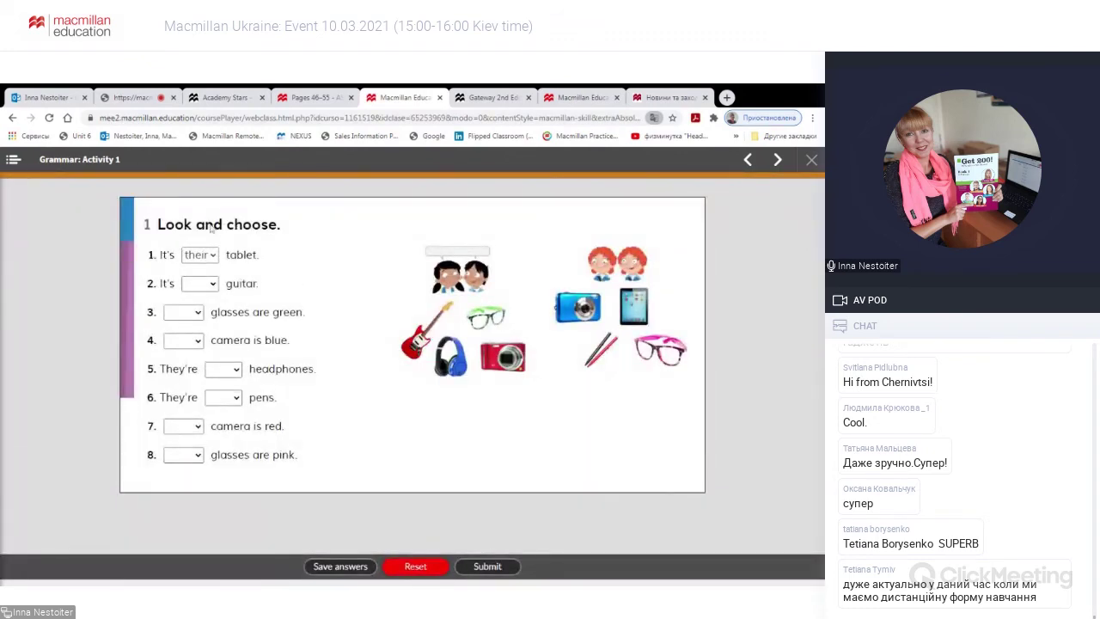
- Answer items 2, 3 and 4 of the Look and choose exercise with "our" and save the answers
{"action": "left_click", "coordinate": [211, 284]}
{"action": "left_click", "coordinate": [196, 312]}
{"action": "left_click", "coordinate": [196, 344]}
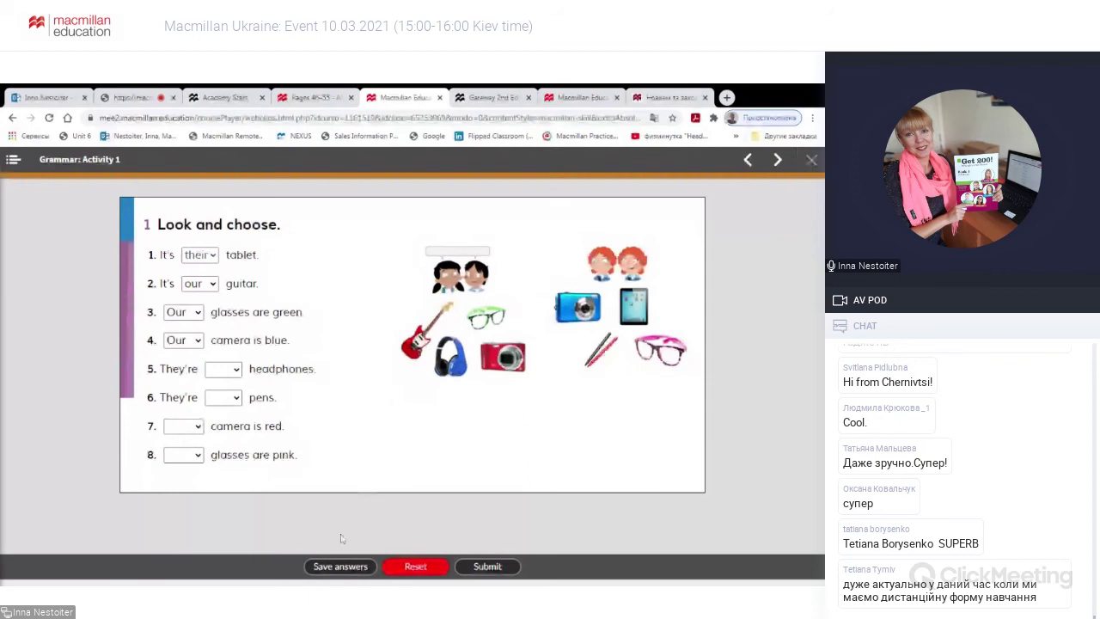
{"action": "left_click", "coordinate": [357, 563]}
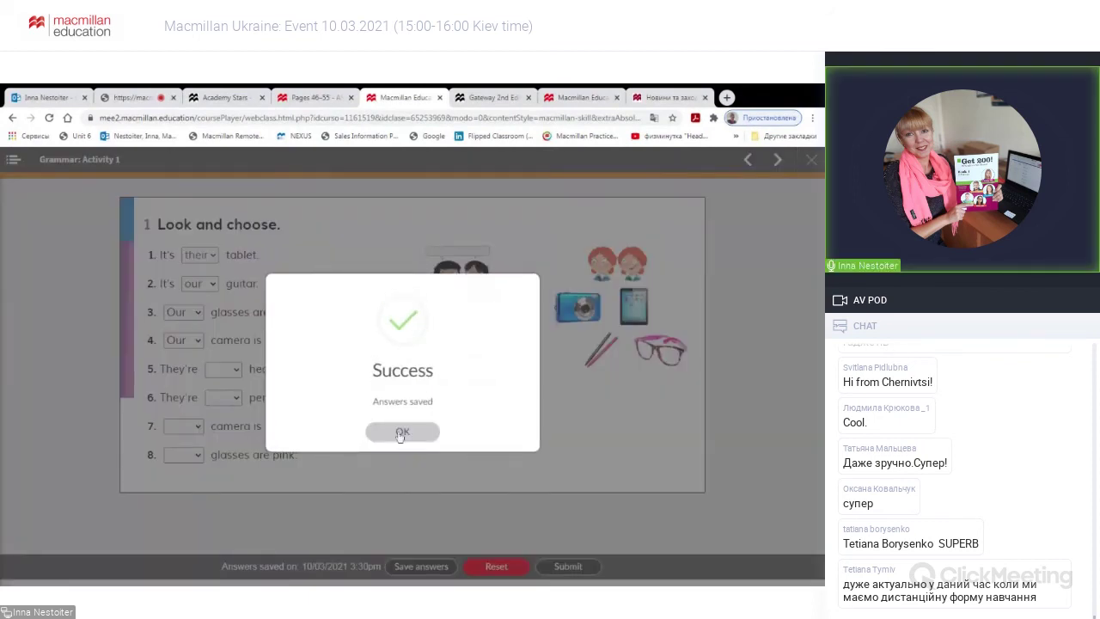
{"action": "left_click", "coordinate": [401, 432]}
- Submit the grammar activity, check the marked answers and return to the Unit 3 contents
{"action": "left_click", "coordinate": [568, 566]}
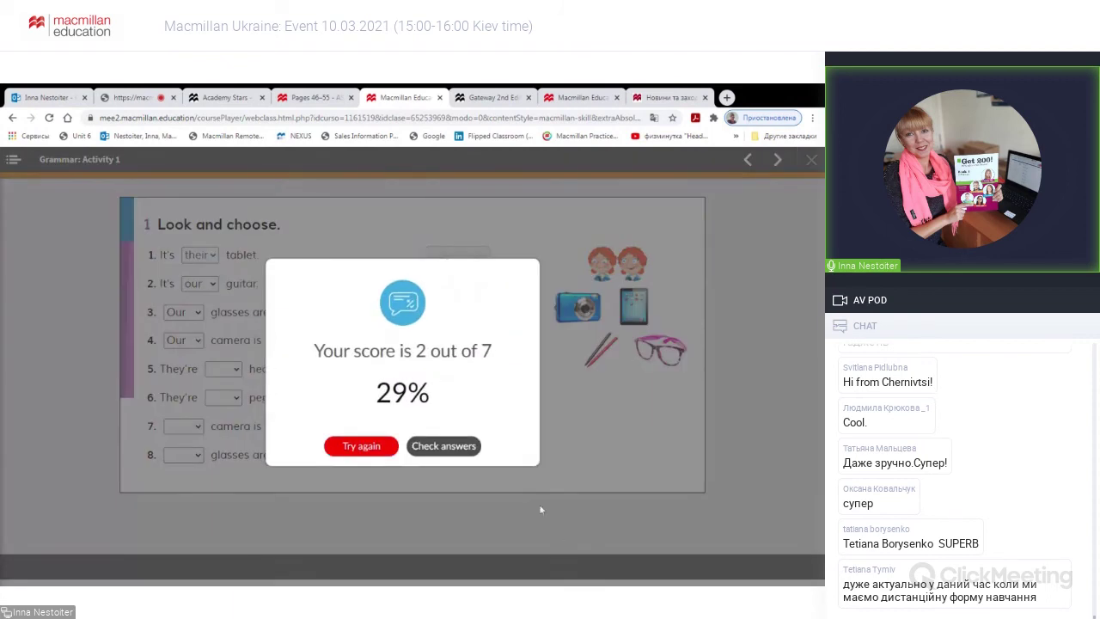
{"action": "left_click", "coordinate": [467, 447]}
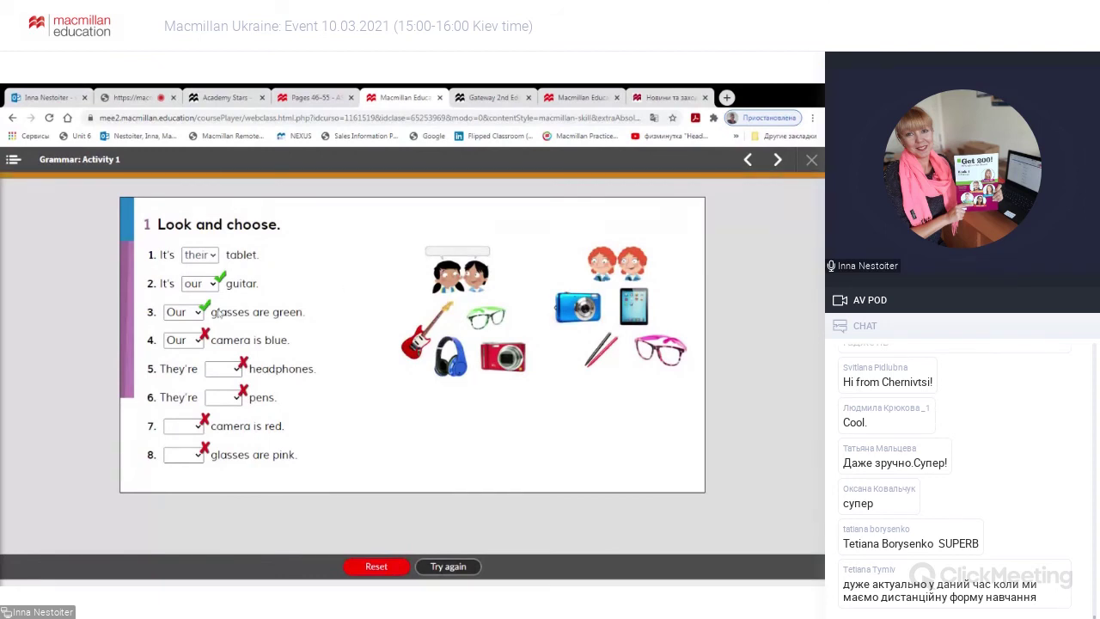
{"action": "left_click", "coordinate": [547, 136]}
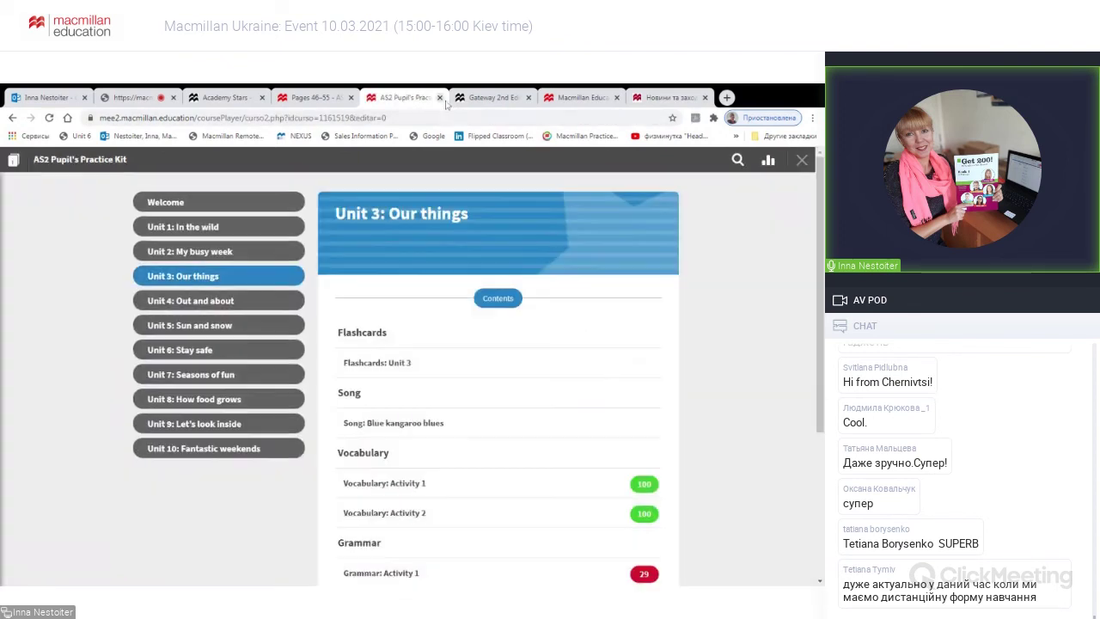
- Leave the practice kit, switch the account to the teacher view and open the teacher's student classes
{"action": "left_click", "coordinate": [802, 160]}
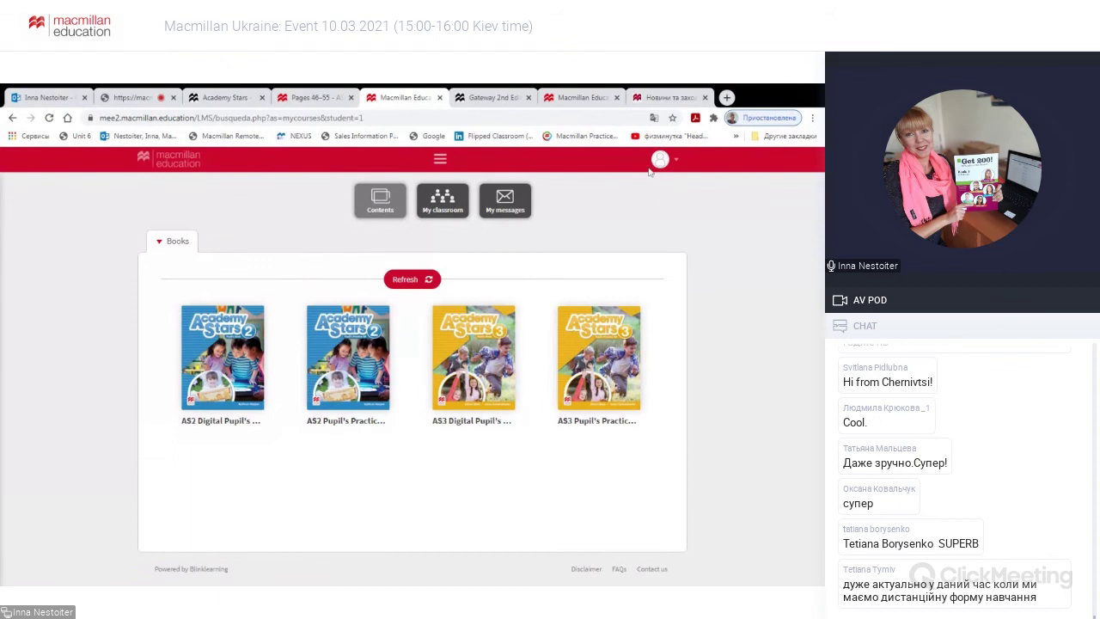
{"action": "left_click", "coordinate": [659, 161]}
{"action": "left_click", "coordinate": [615, 253]}
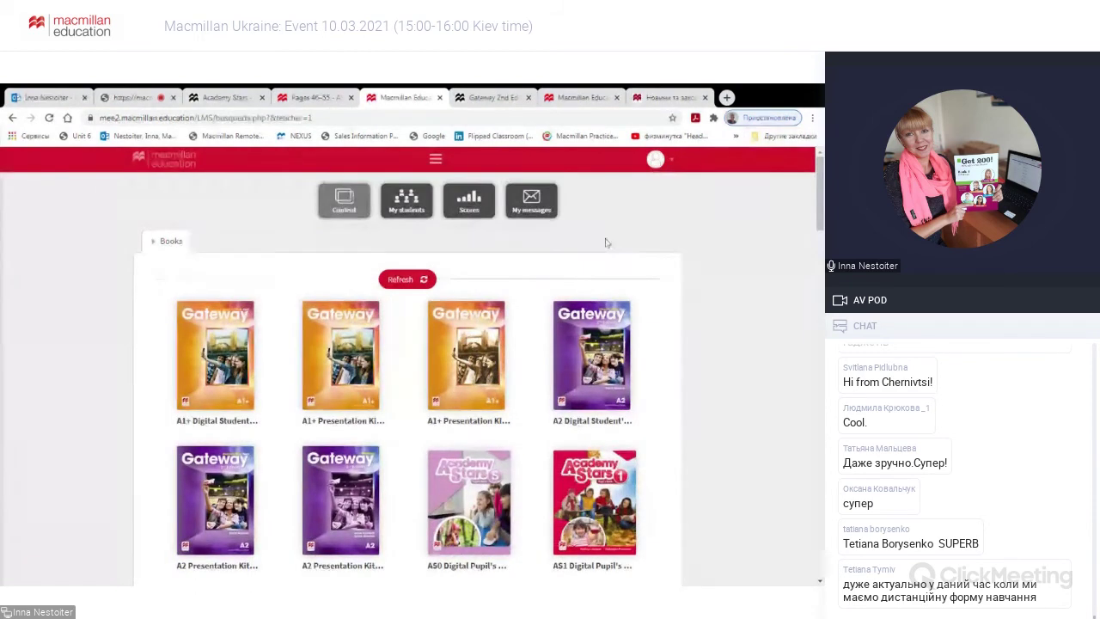
{"action": "left_click", "coordinate": [410, 203]}
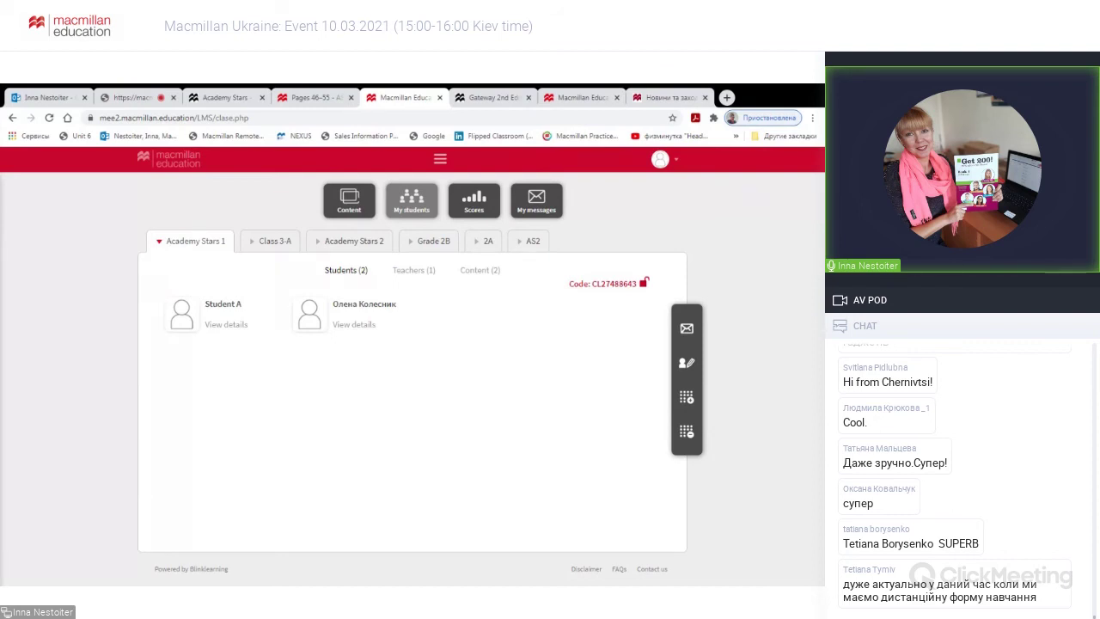
- Create a new classroom named 2C
{"action": "left_click", "coordinate": [687, 397]}
{"action": "left_click", "coordinate": [412, 342]}
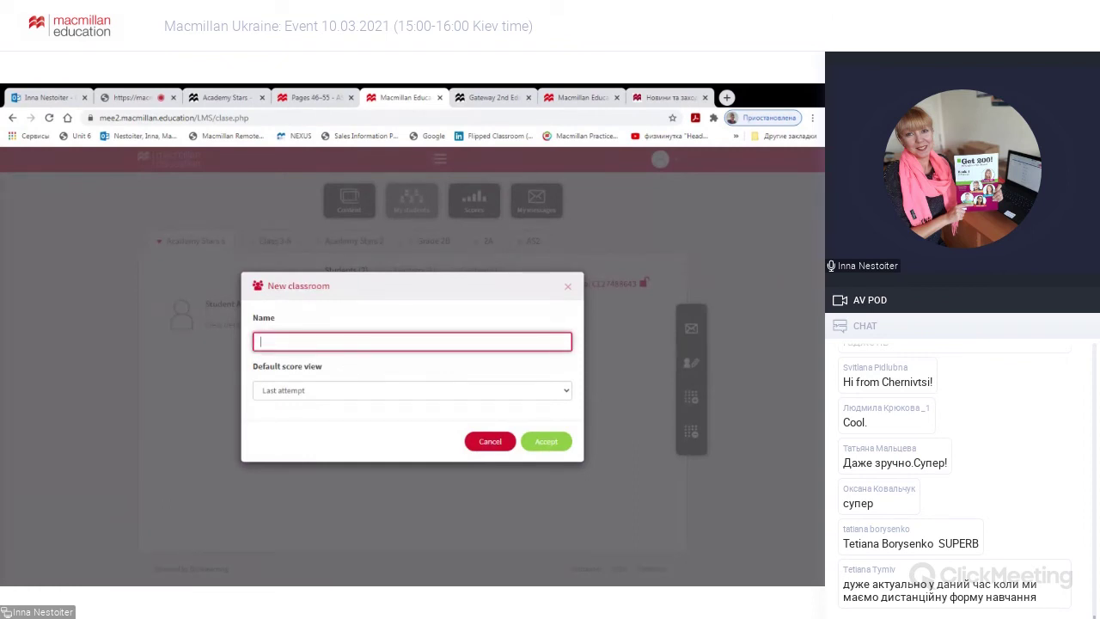
{"action": "type", "text": "2C"}
{"action": "left_click", "coordinate": [552, 450]}
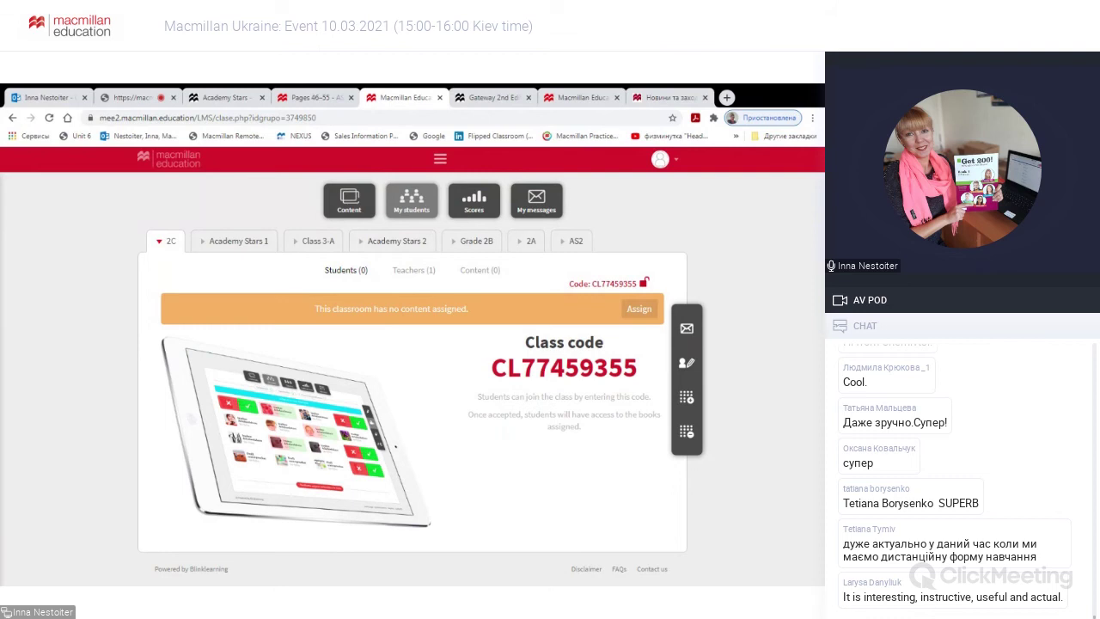
- Highlight the class code of classroom 2C
{"action": "double_click", "coordinate": [563, 368]}
{"action": "left_click", "coordinate": [564, 368]}
{"action": "double_click", "coordinate": [564, 368]}
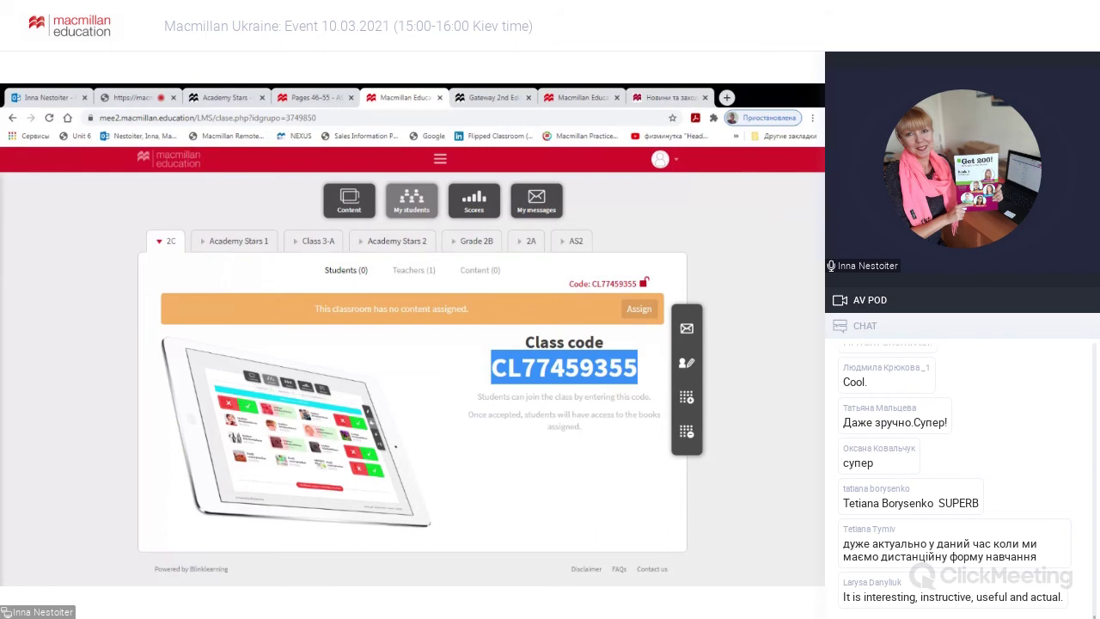
- Assign the AS2 Digital Pupil's Book as content to classroom 2C
{"action": "left_click", "coordinate": [639, 313]}
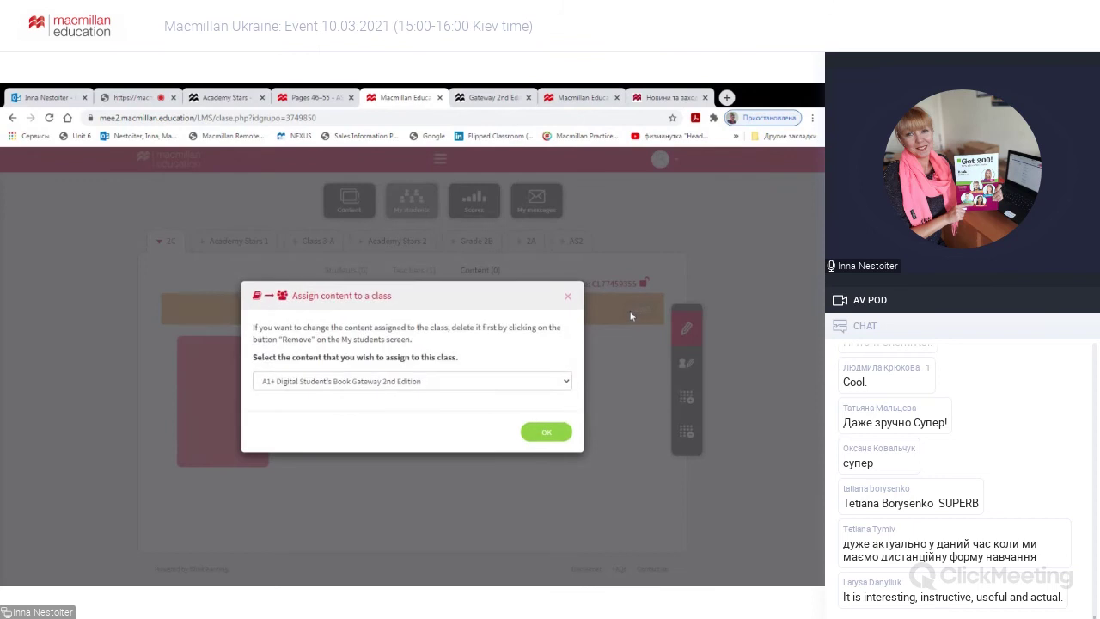
{"action": "left_click", "coordinate": [569, 382]}
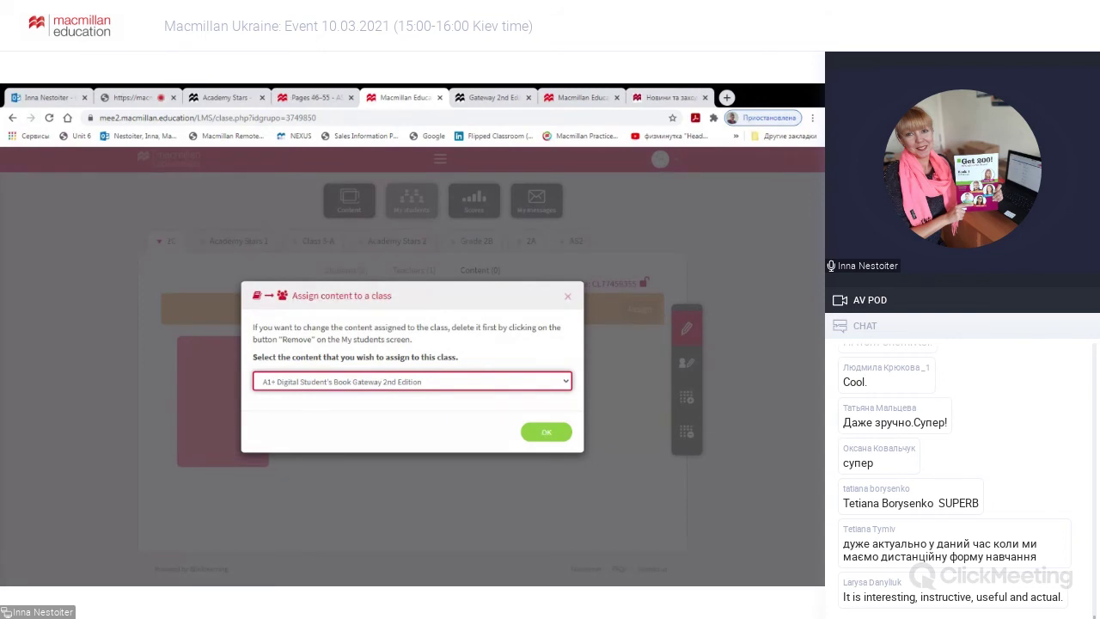
{"action": "left_click", "coordinate": [547, 432]}
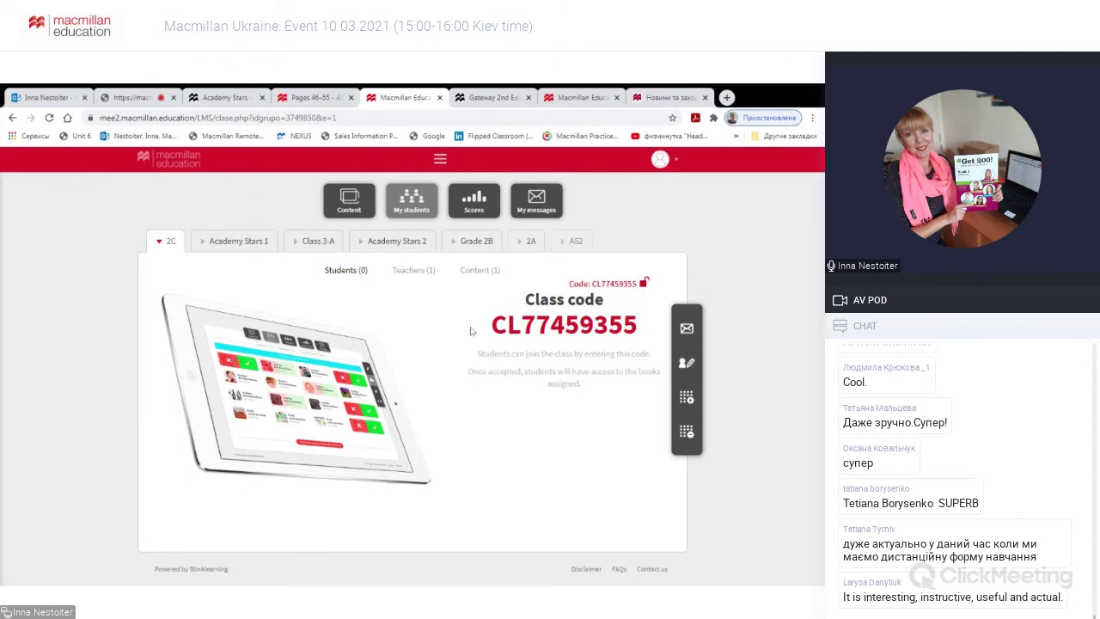
- Edit the content of classroom 2C and add the AS2 Pupil's Practice Kit as its second book
{"action": "left_click", "coordinate": [479, 272]}
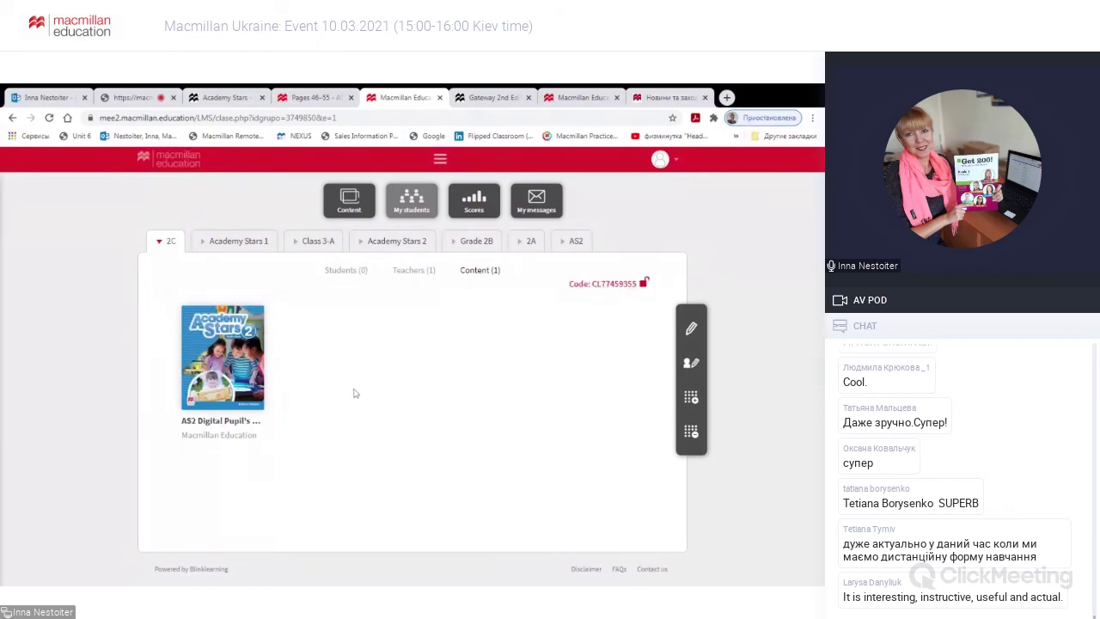
{"action": "left_click", "coordinate": [692, 332]}
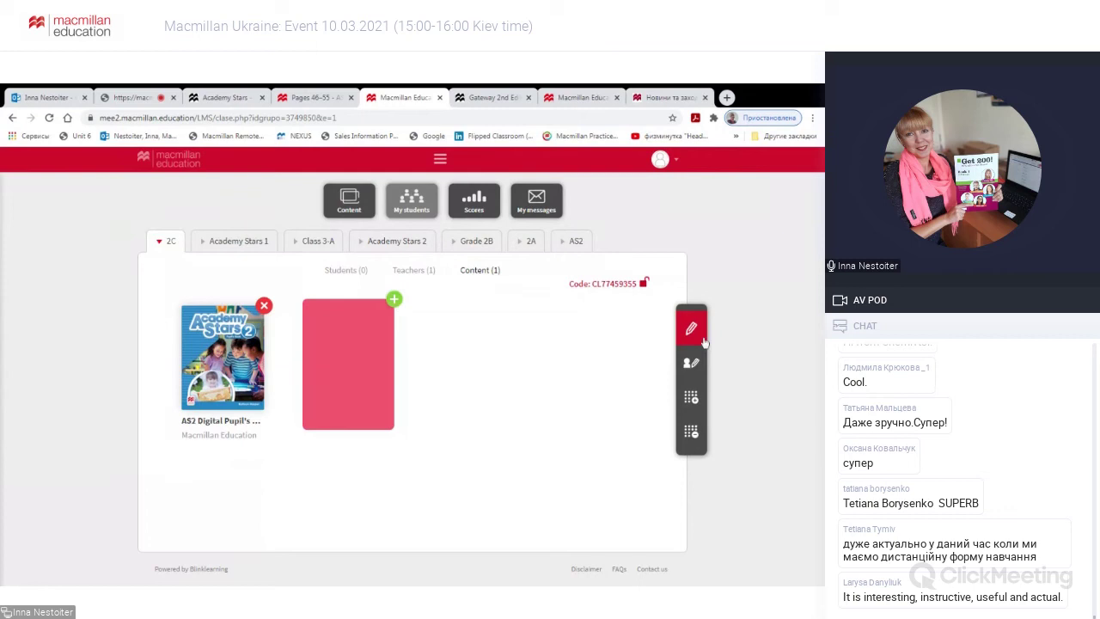
{"action": "left_click", "coordinate": [395, 300]}
{"action": "left_click", "coordinate": [564, 385]}
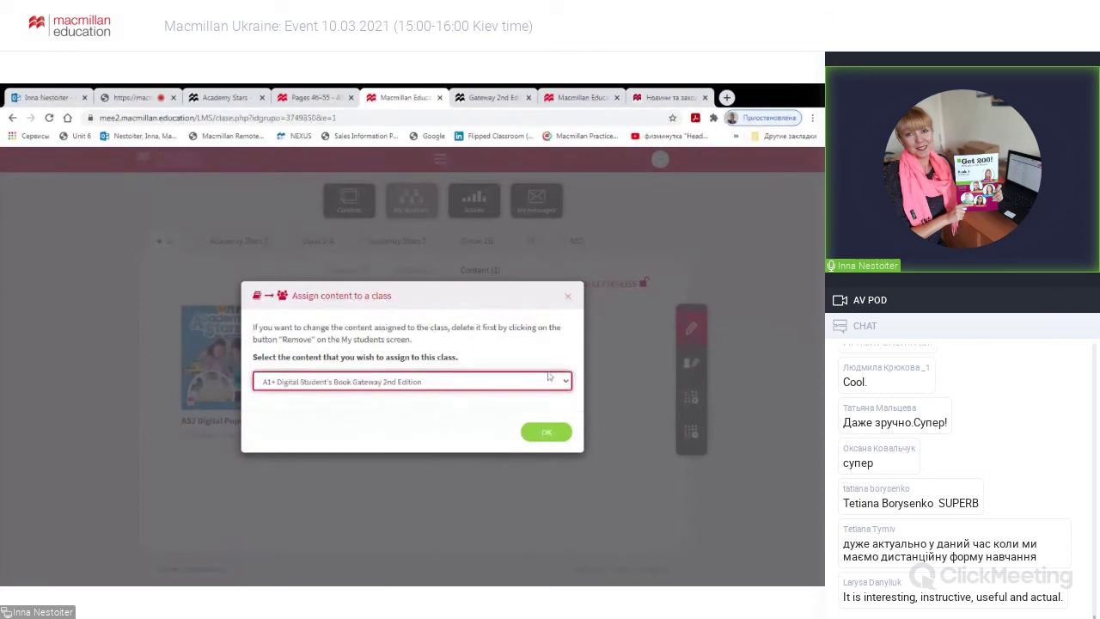
{"action": "left_click", "coordinate": [546, 432]}
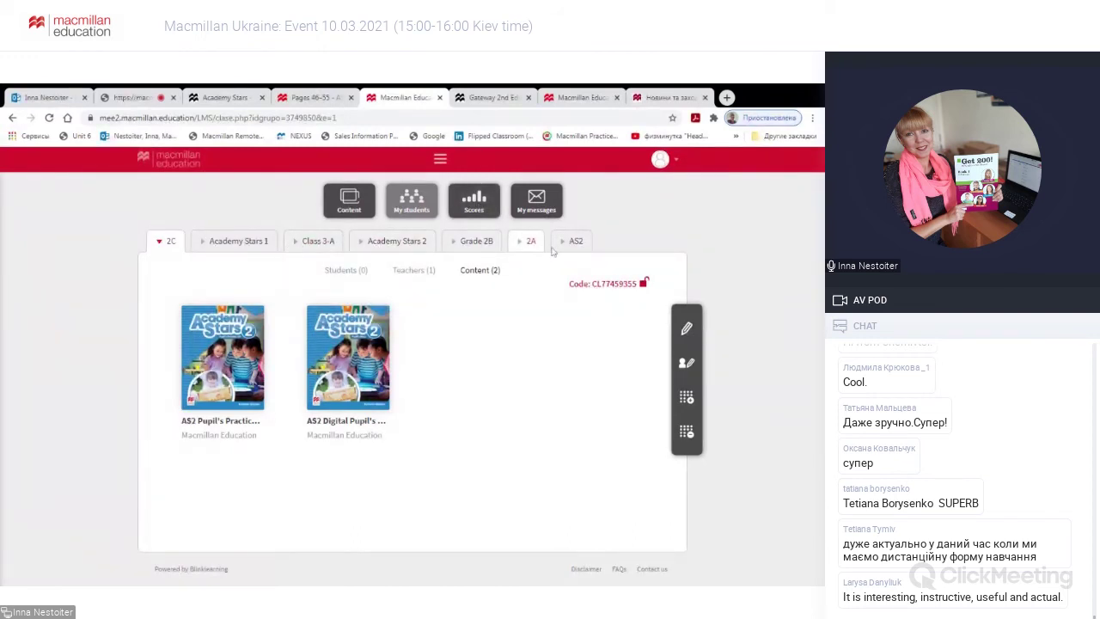
- Open the scores of the Academy Stars 2 class and display them by first attempt
{"action": "left_click", "coordinate": [397, 241]}
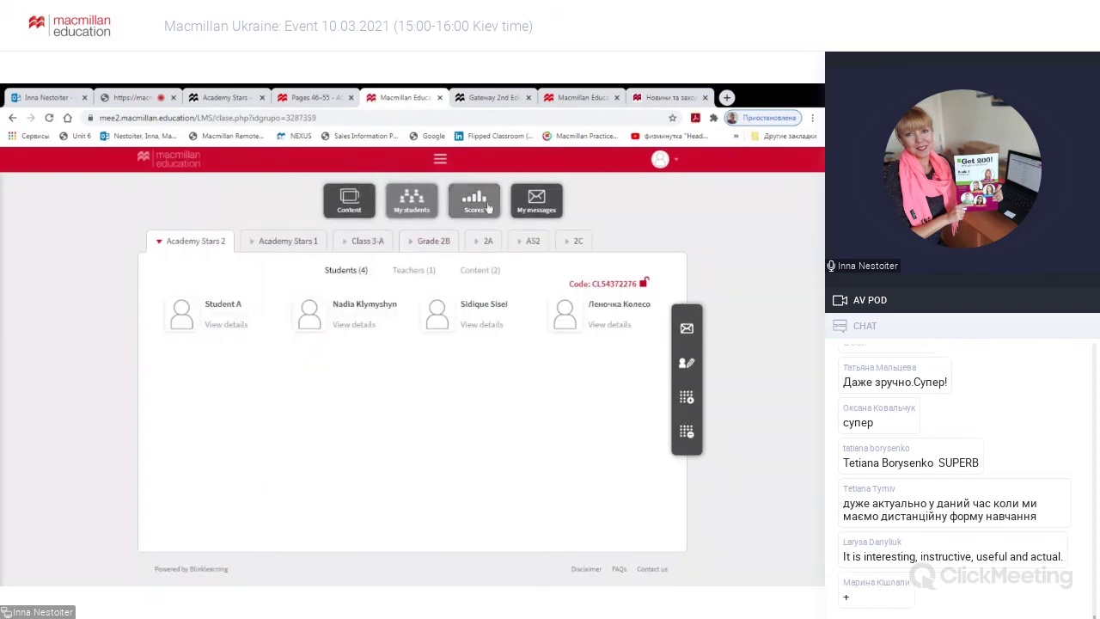
{"action": "left_click", "coordinate": [488, 207]}
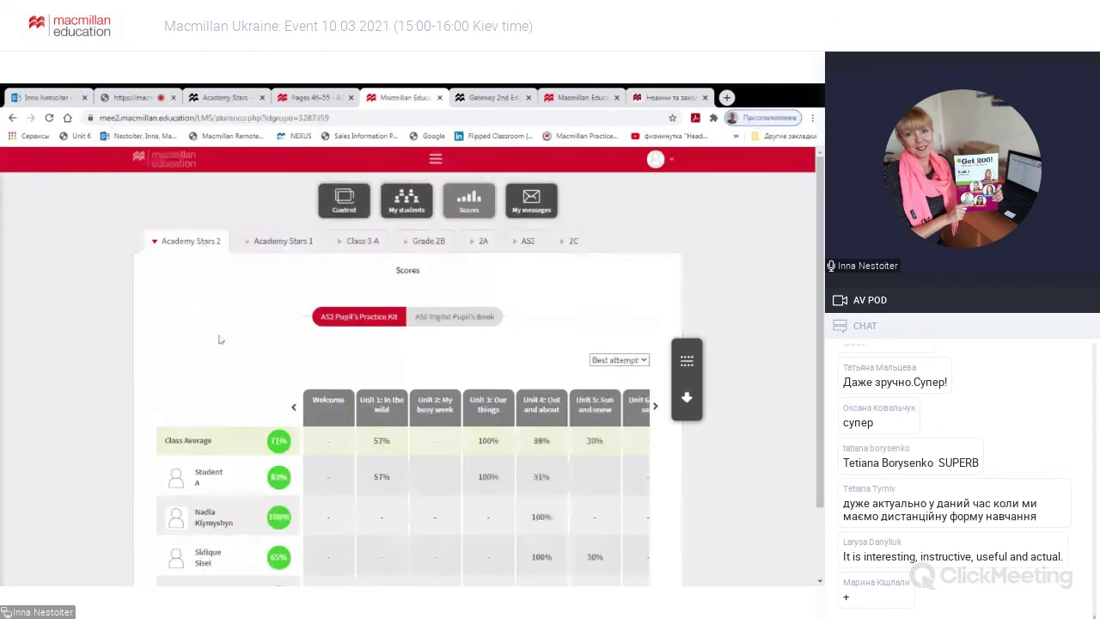
{"action": "scroll", "coordinate": [217, 338], "scroll_direction": "down", "scroll_amount": 1}
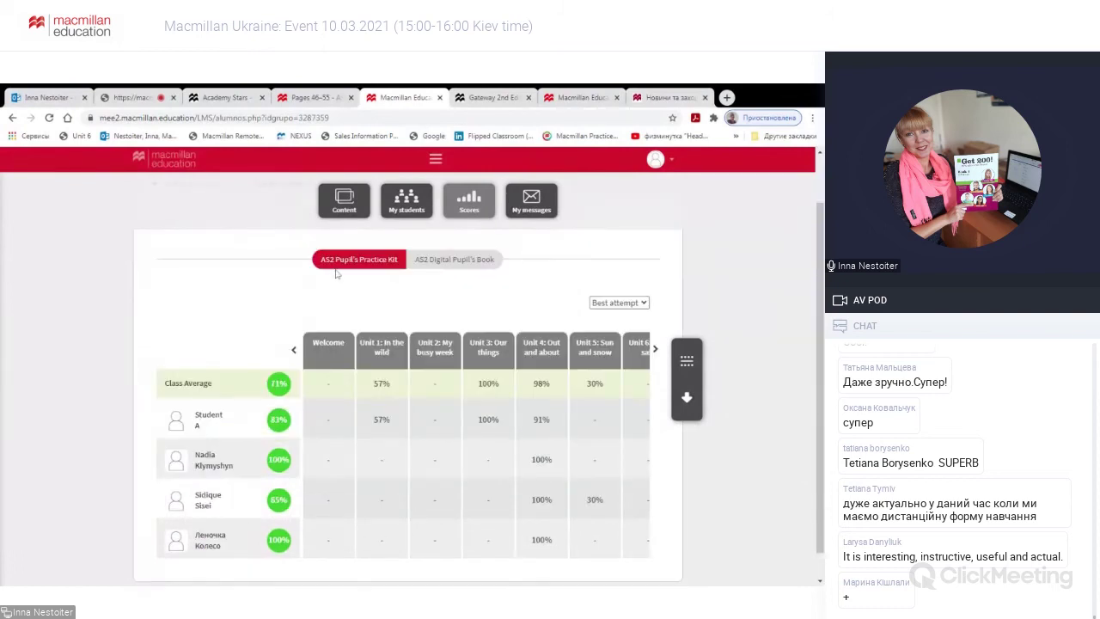
{"action": "left_click", "coordinate": [641, 305]}
{"action": "left_click", "coordinate": [639, 315]}
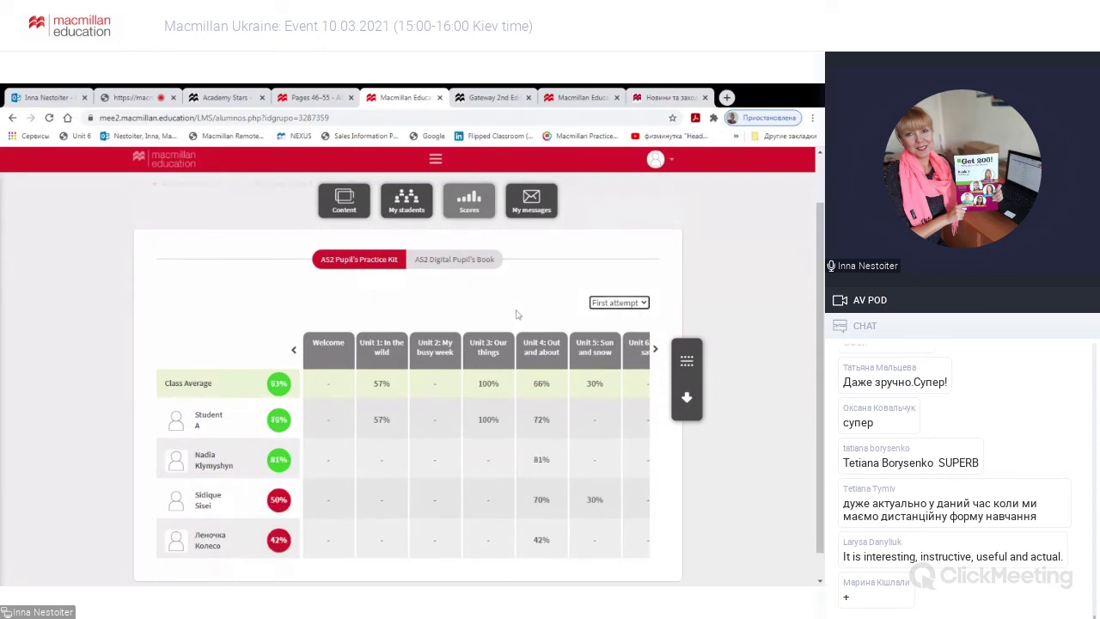
- Expand Unit 4: Out and about in the score table and examine its individual vocabulary and grammar activity scores
{"action": "scroll", "coordinate": [173, 326], "scroll_direction": "down", "scroll_amount": 1}
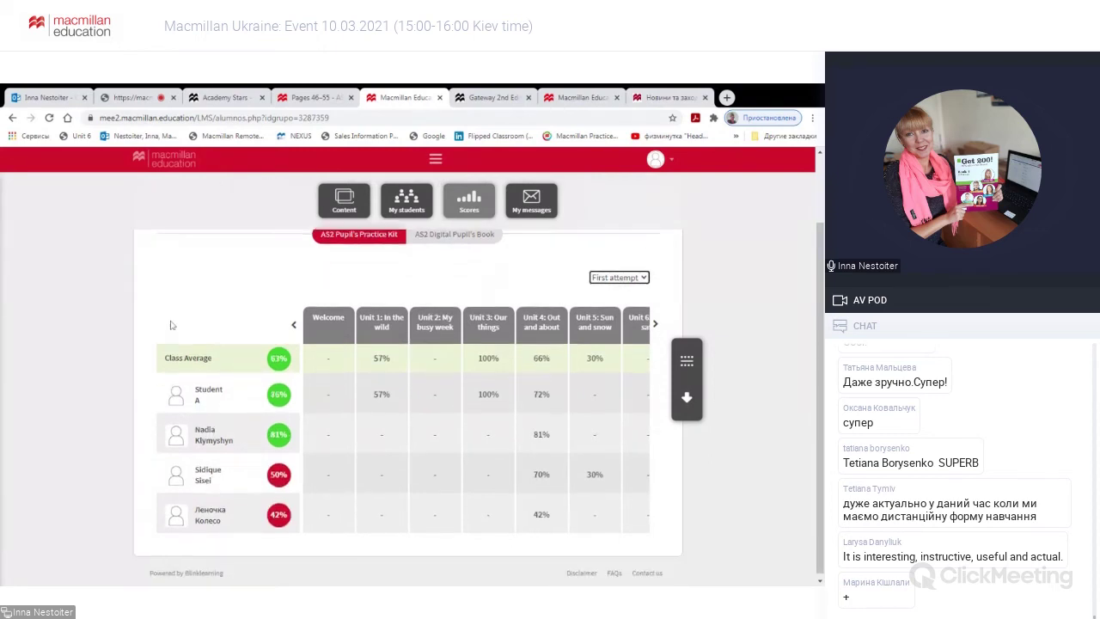
{"action": "left_click", "coordinate": [563, 334]}
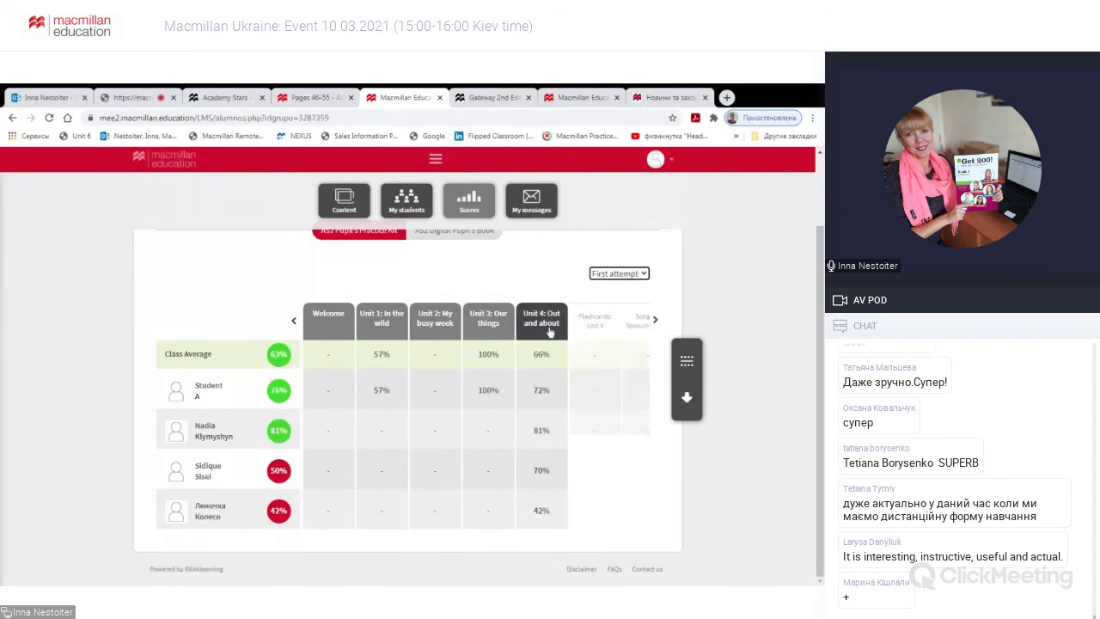
{"action": "left_click", "coordinate": [657, 323]}
{"action": "left_click", "coordinate": [656, 322]}
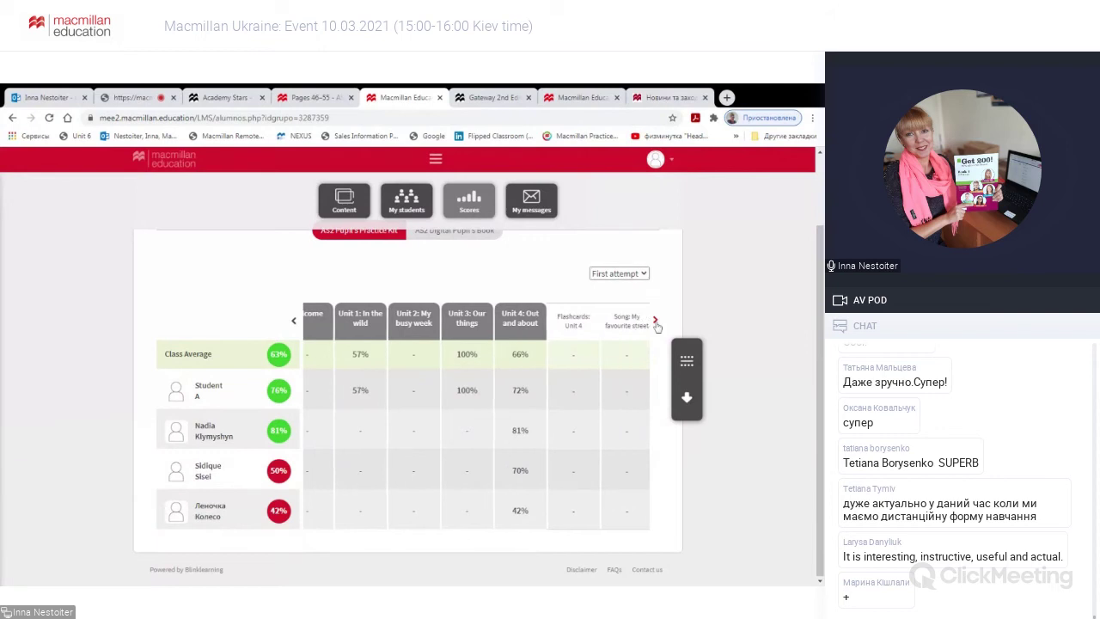
{"action": "left_click", "coordinate": [656, 323]}
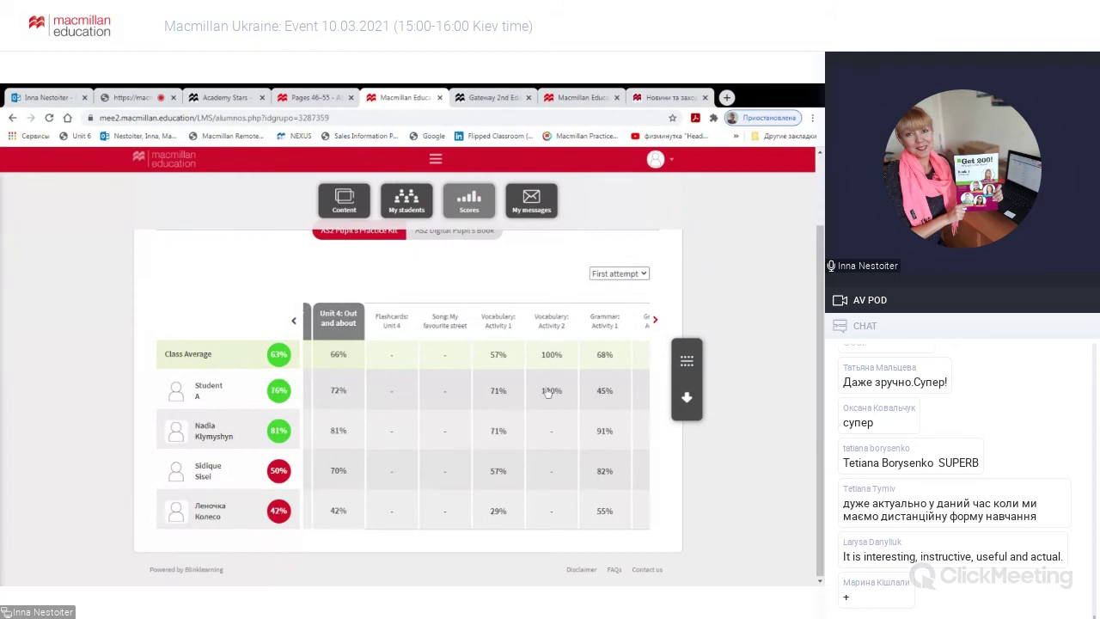
- Review the last-listed student's first-attempt answers in Unit 4 Vocabulary: Activity 1, then close the activity
{"action": "left_click", "coordinate": [501, 511]}
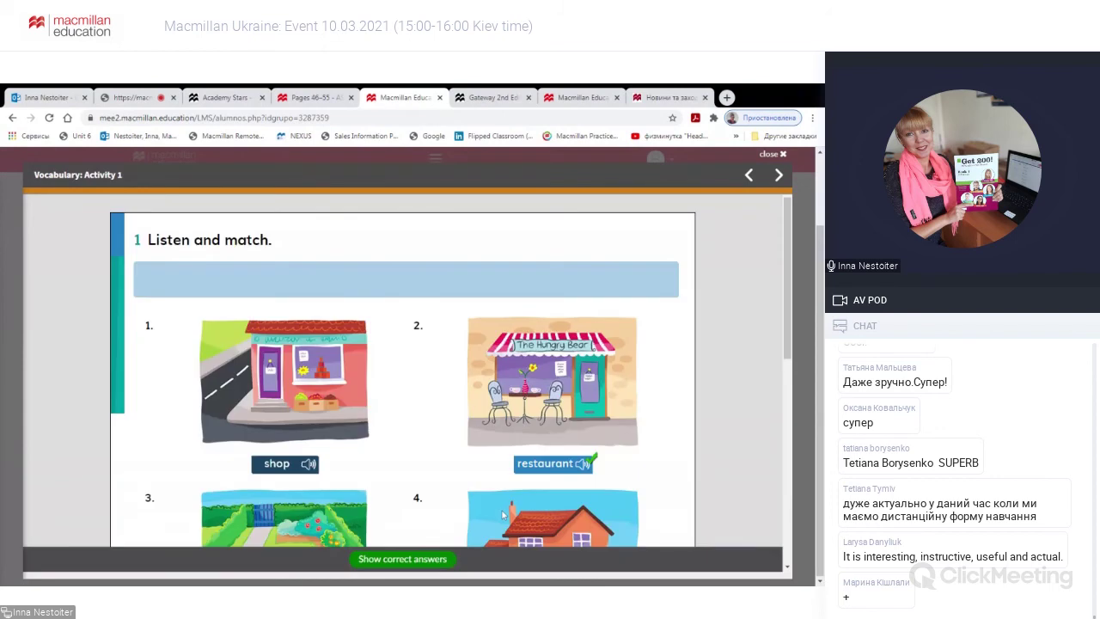
{"action": "scroll", "coordinate": [470, 448], "scroll_direction": "down", "scroll_amount": 1}
{"action": "scroll", "coordinate": [469, 448], "scroll_direction": "down", "scroll_amount": 5}
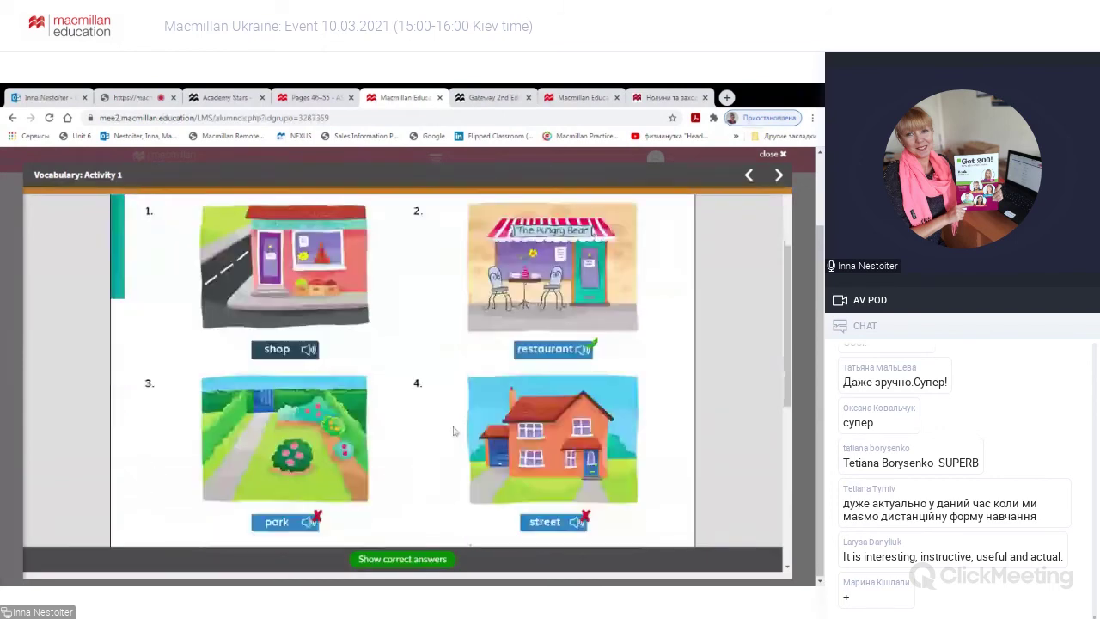
{"action": "scroll", "coordinate": [451, 430], "scroll_direction": "down", "scroll_amount": 4}
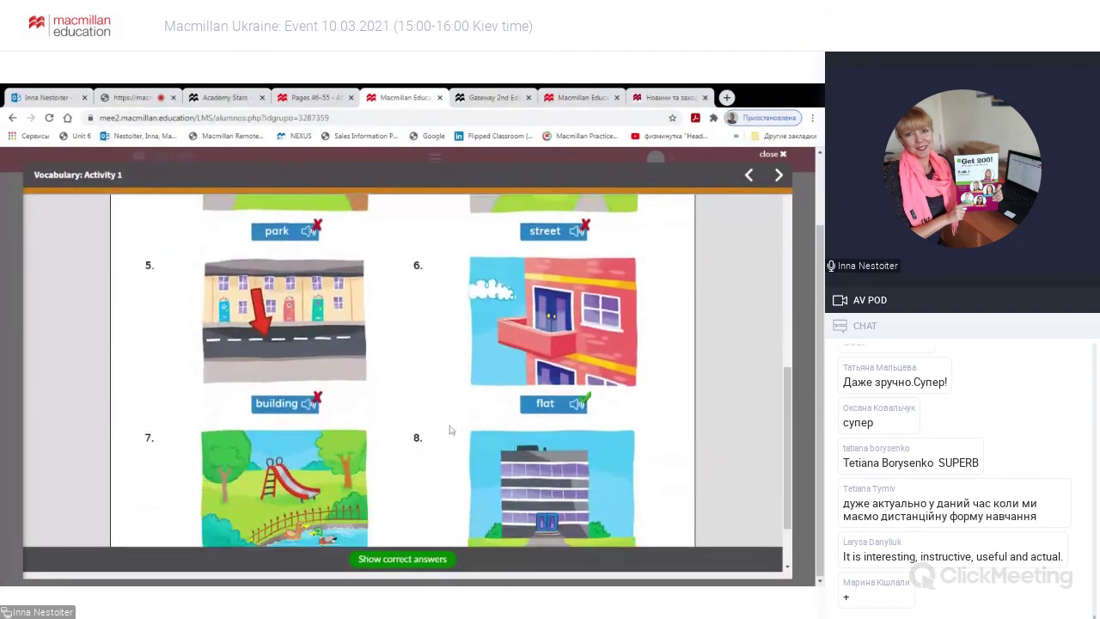
{"action": "left_click", "coordinate": [784, 155]}
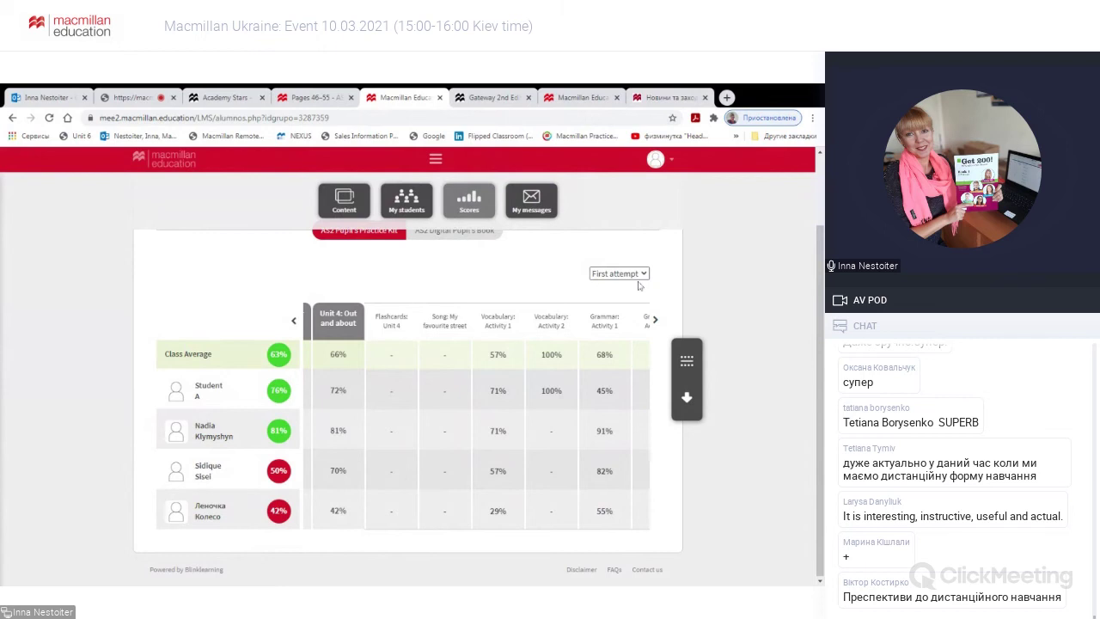
- Display the class scores by last attempt, then switch to the AS2 Digital Pupil's Book scores
{"action": "left_click", "coordinate": [617, 299]}
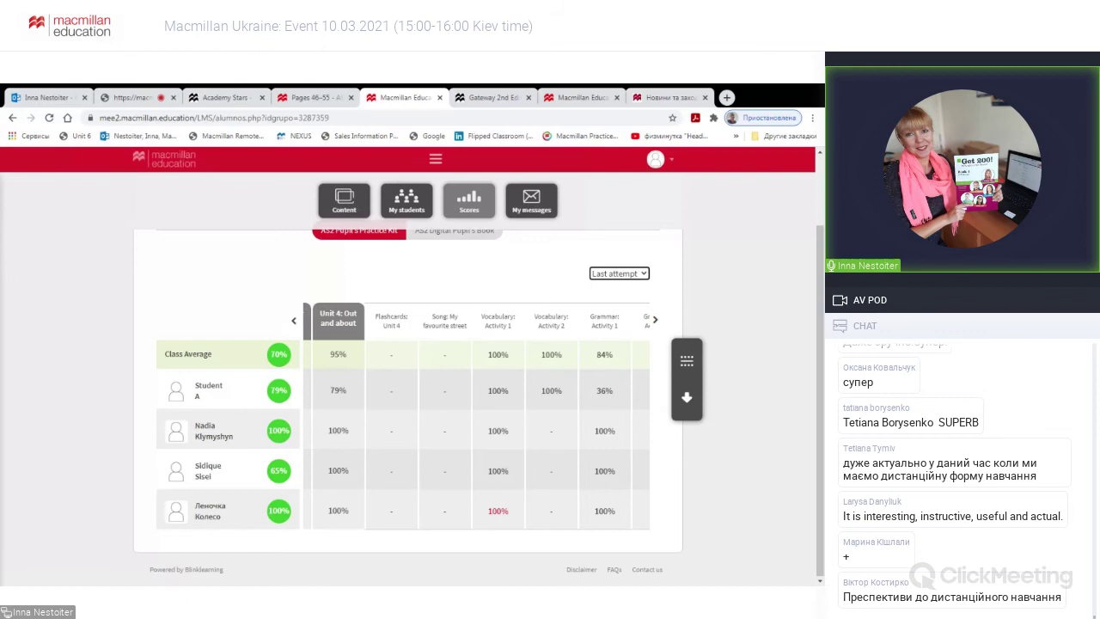
{"action": "scroll", "coordinate": [498, 516], "scroll_direction": "up", "scroll_amount": 2}
{"action": "left_click", "coordinate": [453, 317]}
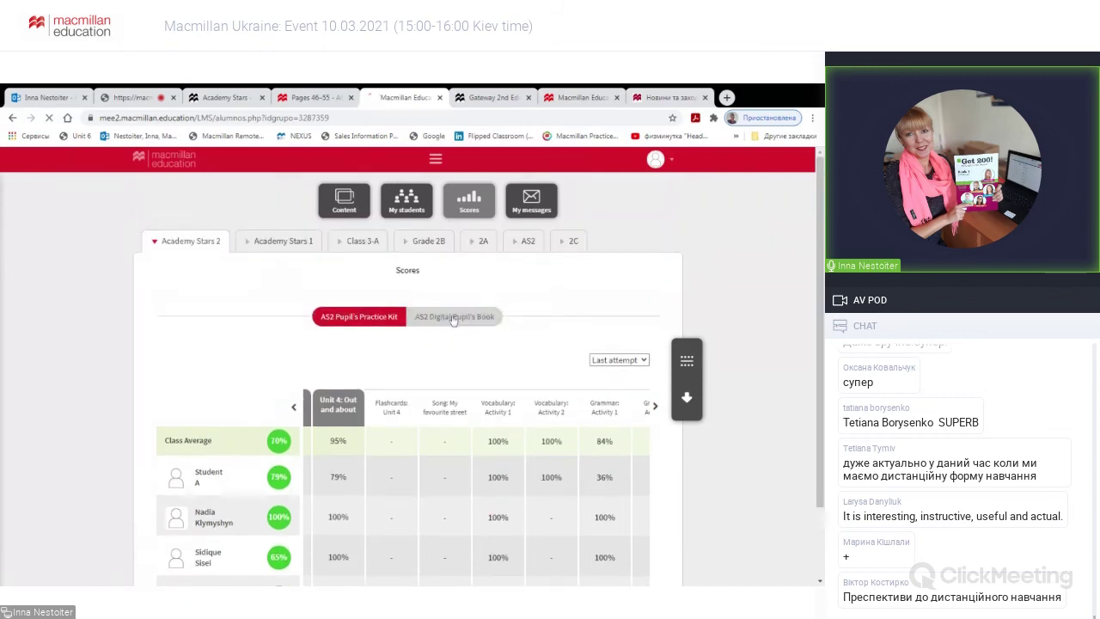
- Send the Academy Stars 2 class the message "Будь ласка, виконайте додатково завдання з вкладеного файлу"
{"action": "scroll", "coordinate": [449, 325], "scroll_direction": "down", "scroll_amount": 1}
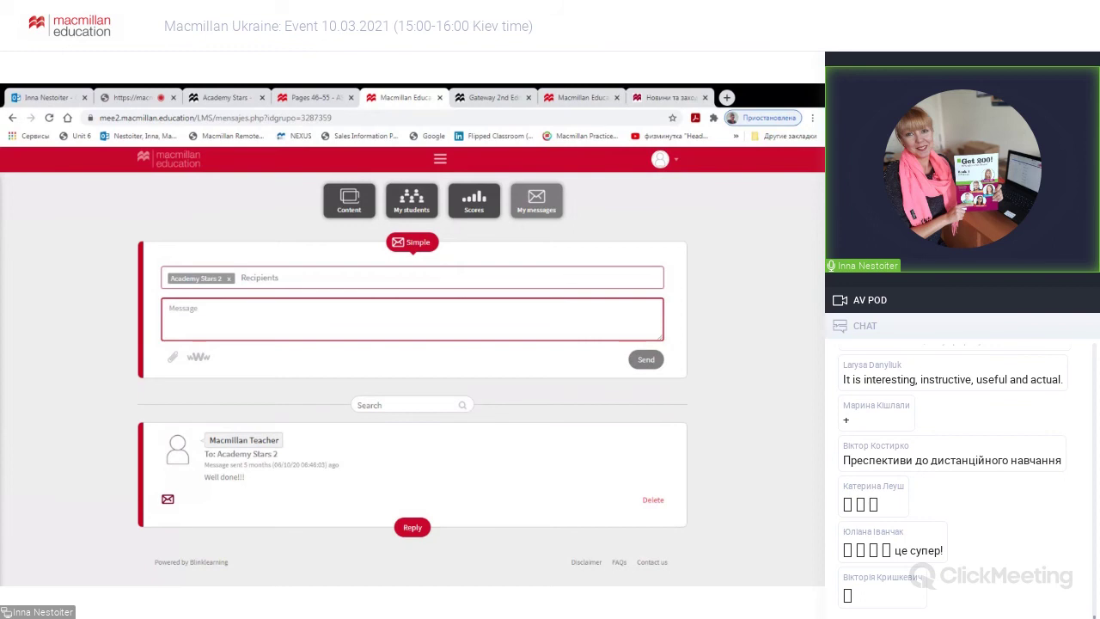
{"action": "type", "text": "Будь ласка, виконайте додатково завдан"}
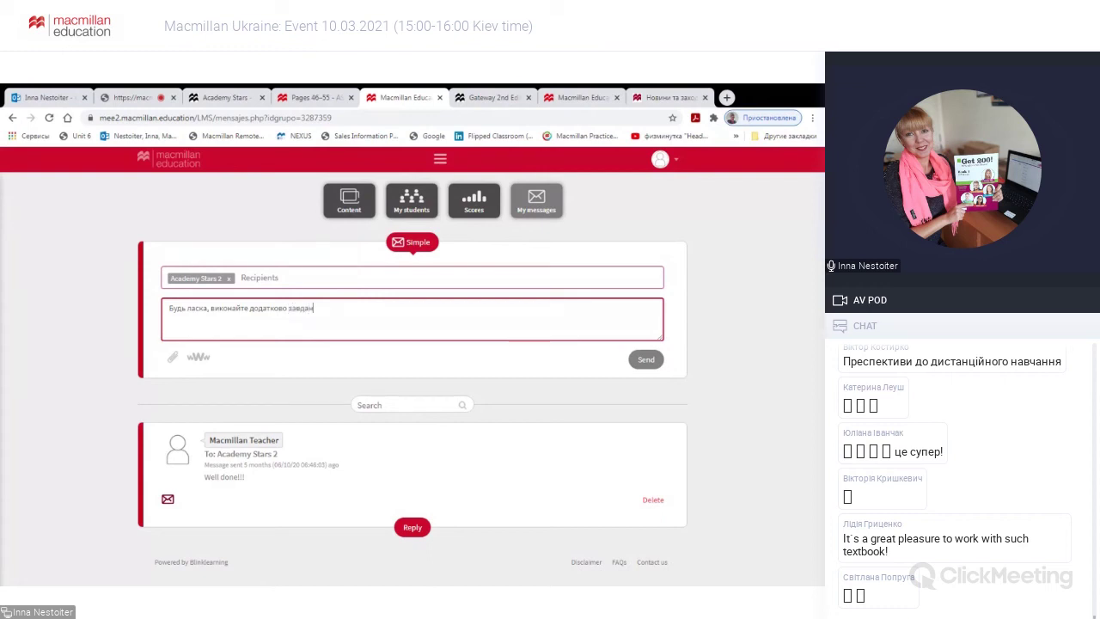
{"action": "type", "text": "ня з вкладеного файлу"}
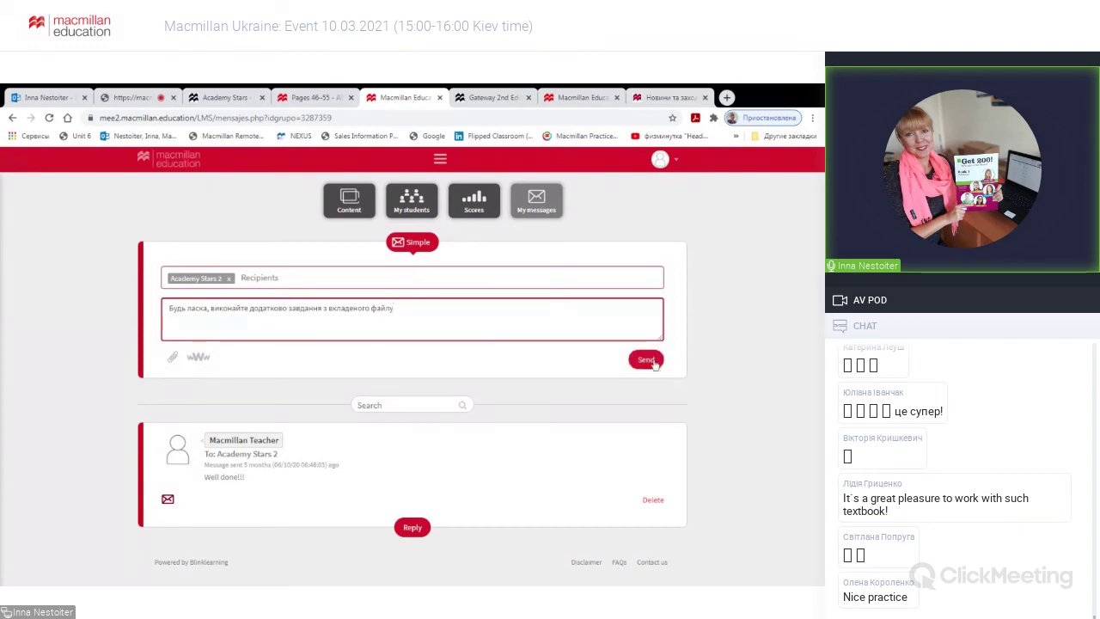
{"action": "left_click", "coordinate": [646, 360]}
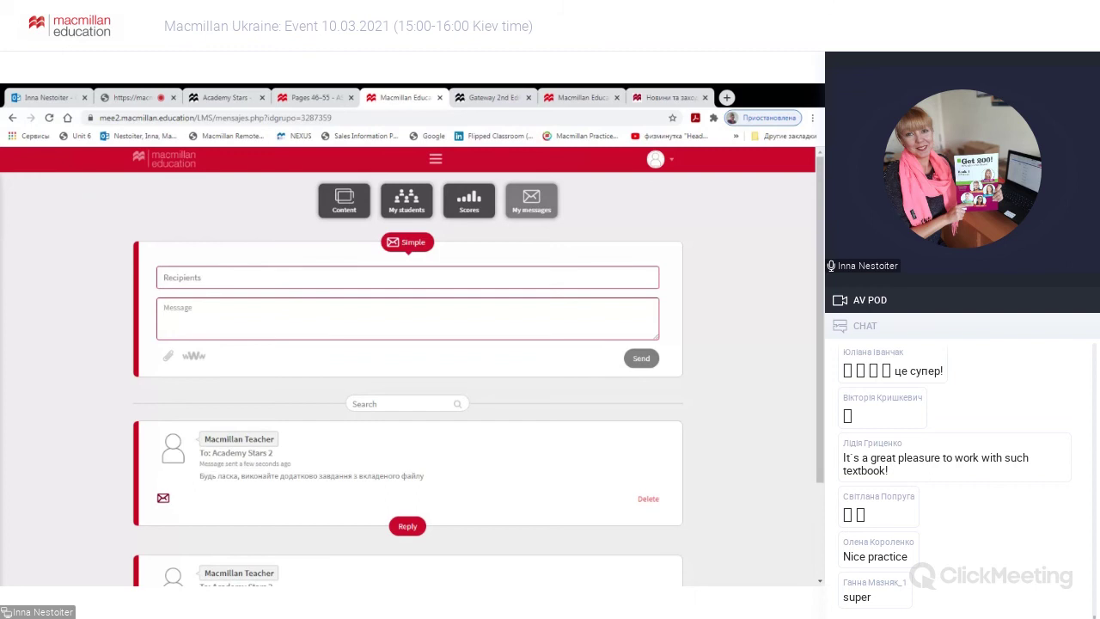
{"action": "scroll", "coordinate": [730, 270], "scroll_direction": "down", "scroll_amount": 1}
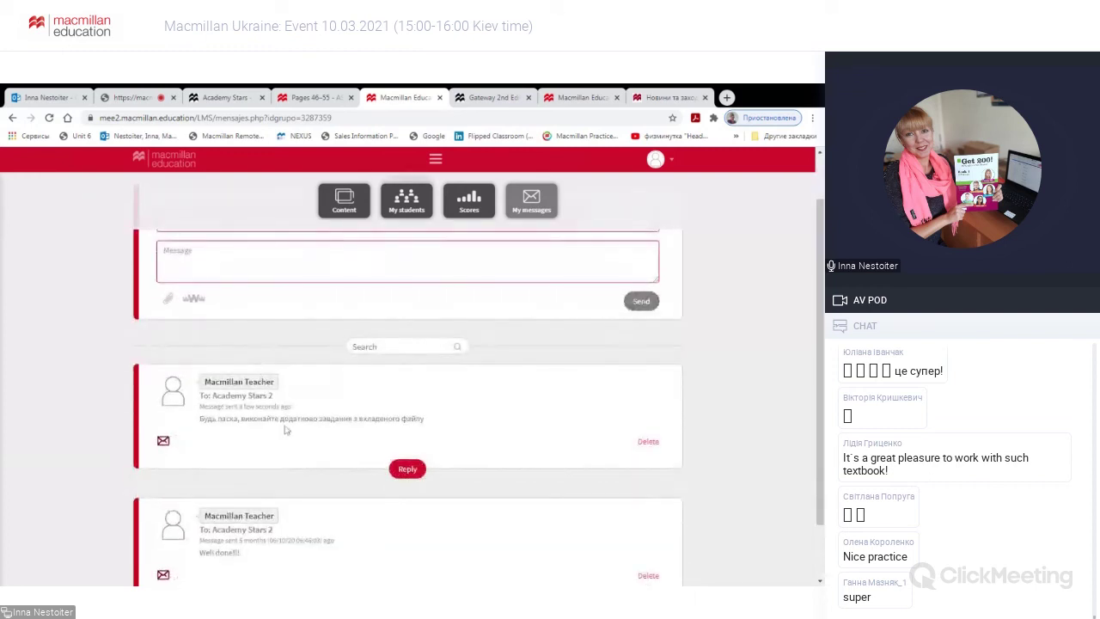
- Change the account to the Student role and review the messages received from the teacher
{"action": "left_click", "coordinate": [657, 161]}
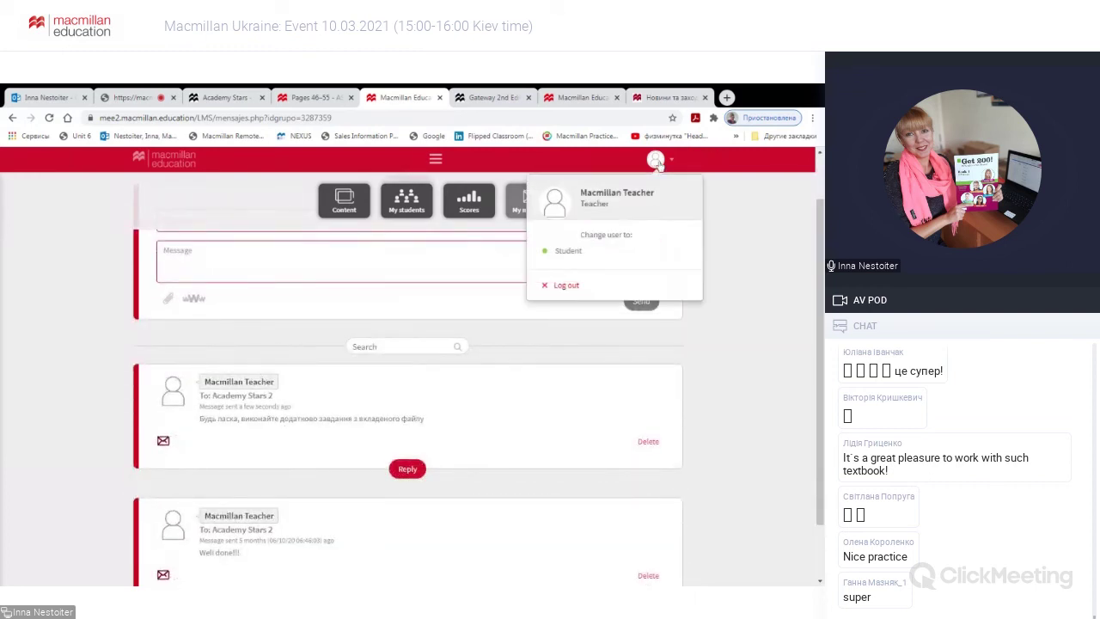
{"action": "left_click", "coordinate": [574, 258]}
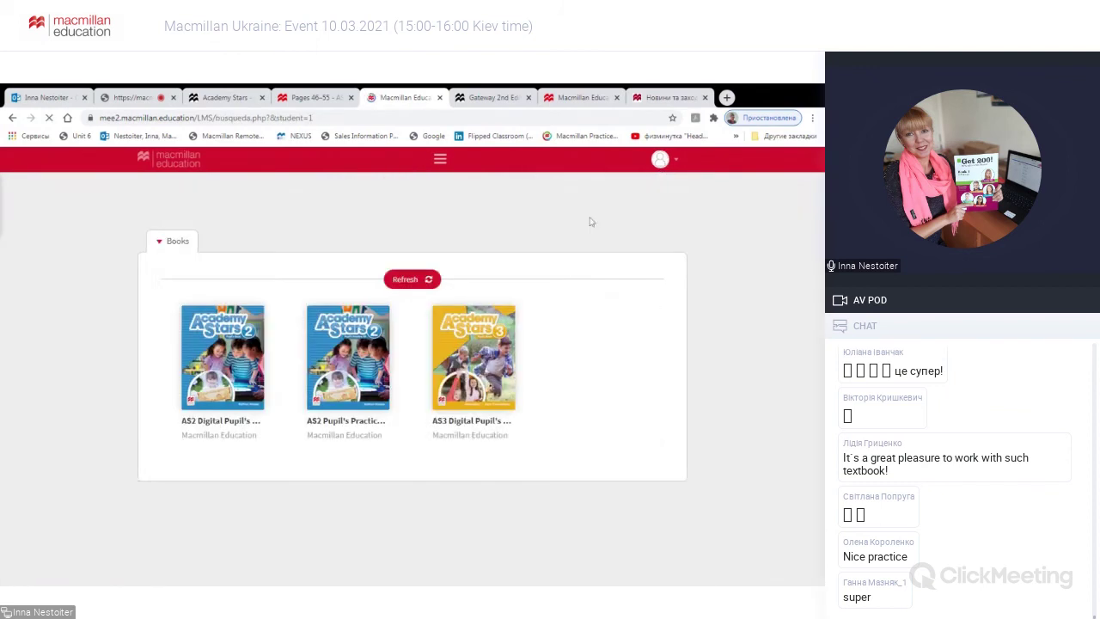
{"action": "mouse_move", "coordinate": [327, 411]}
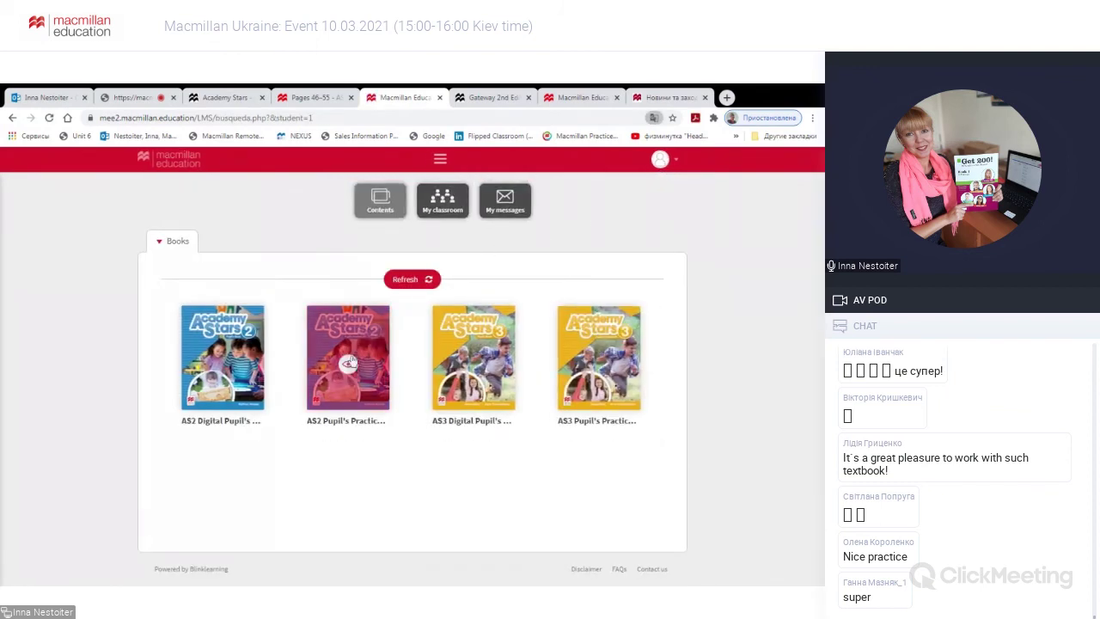
{"action": "mouse_move", "coordinate": [232, 356]}
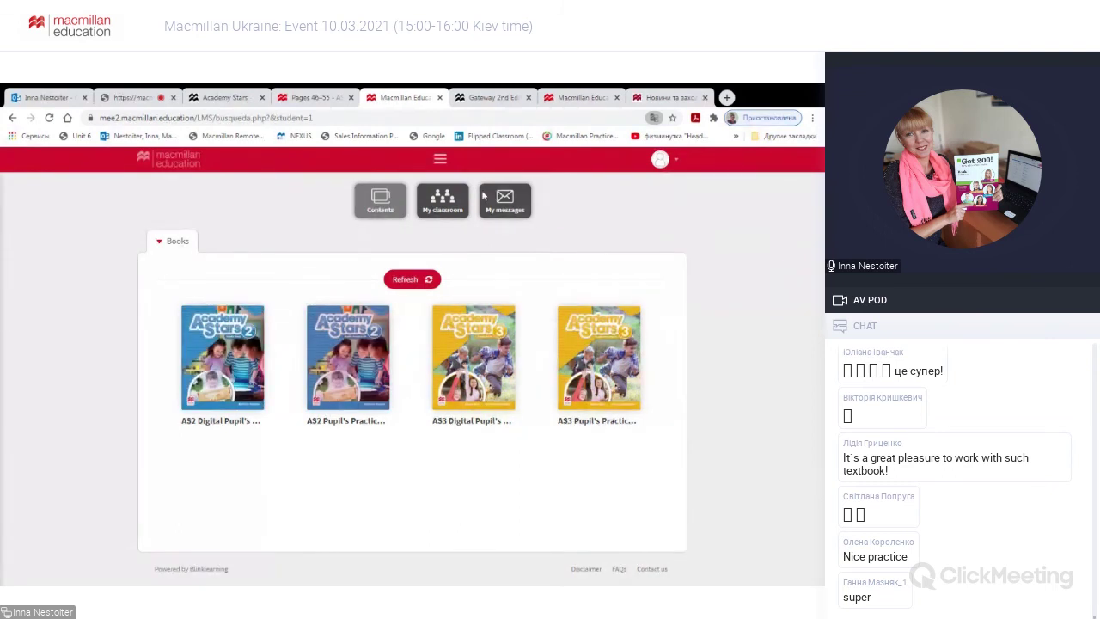
{"action": "left_click", "coordinate": [513, 213]}
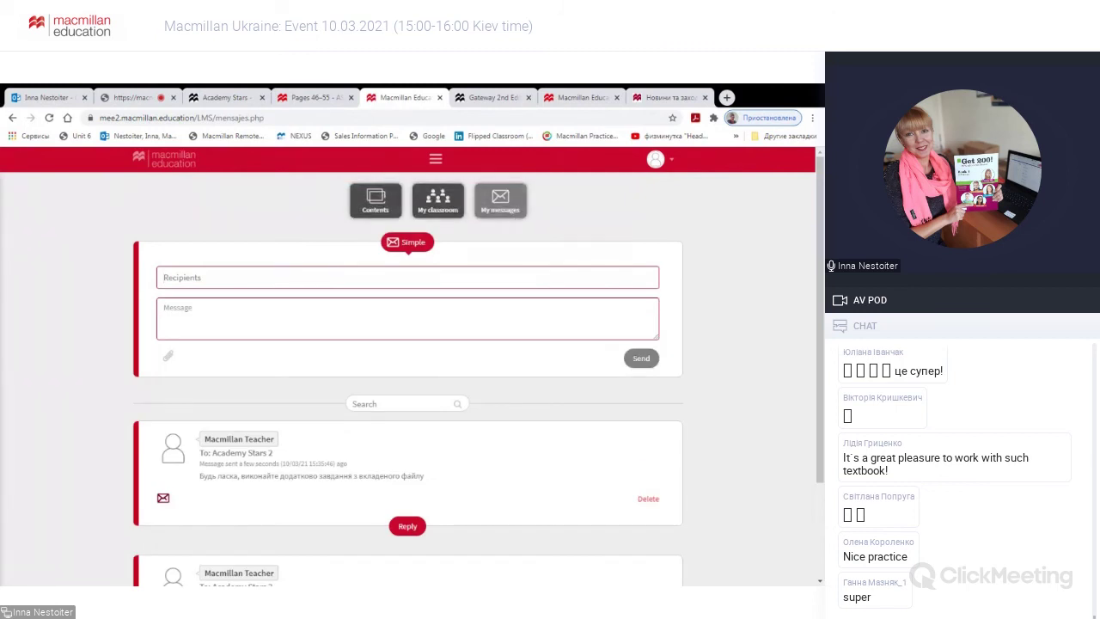
{"action": "scroll", "coordinate": [233, 302], "scroll_direction": "down", "scroll_amount": 1}
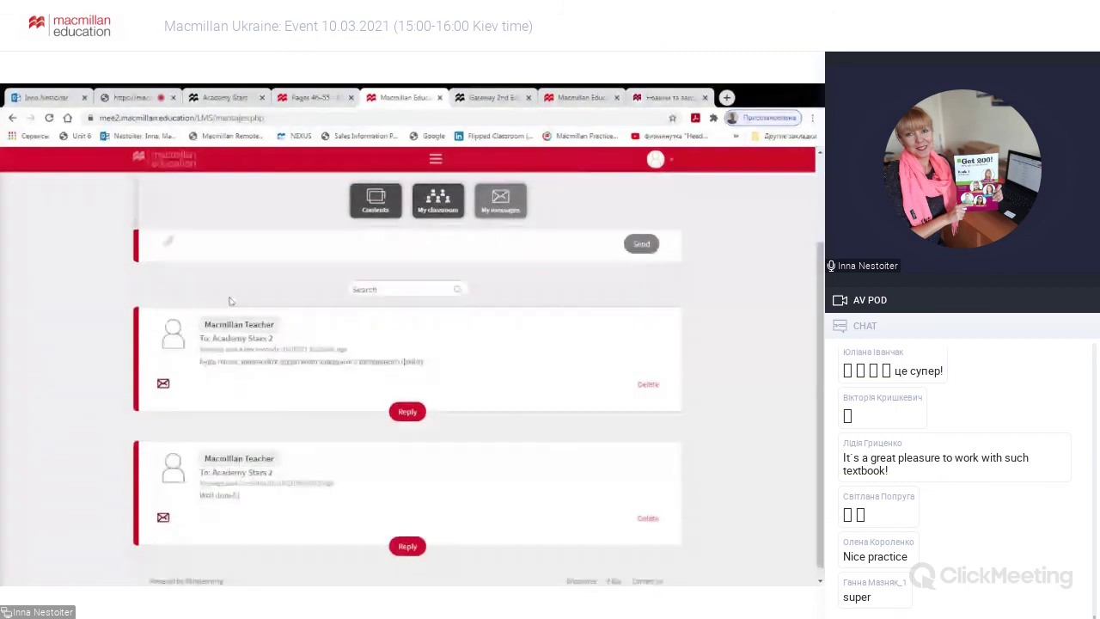
{"action": "scroll", "coordinate": [230, 301], "scroll_direction": "up", "scroll_amount": 2}
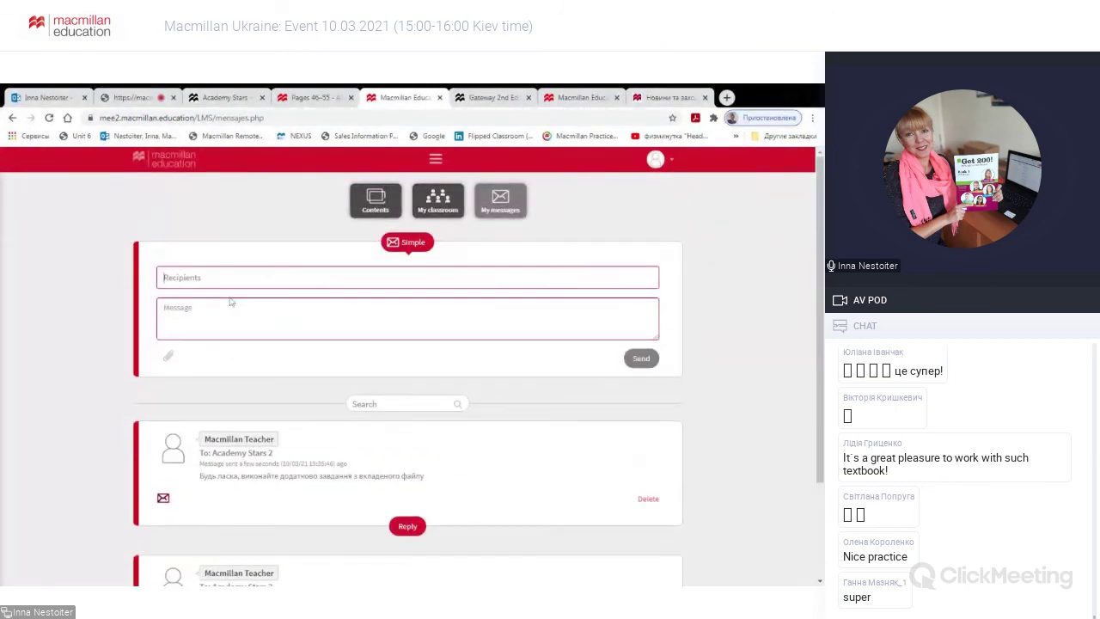